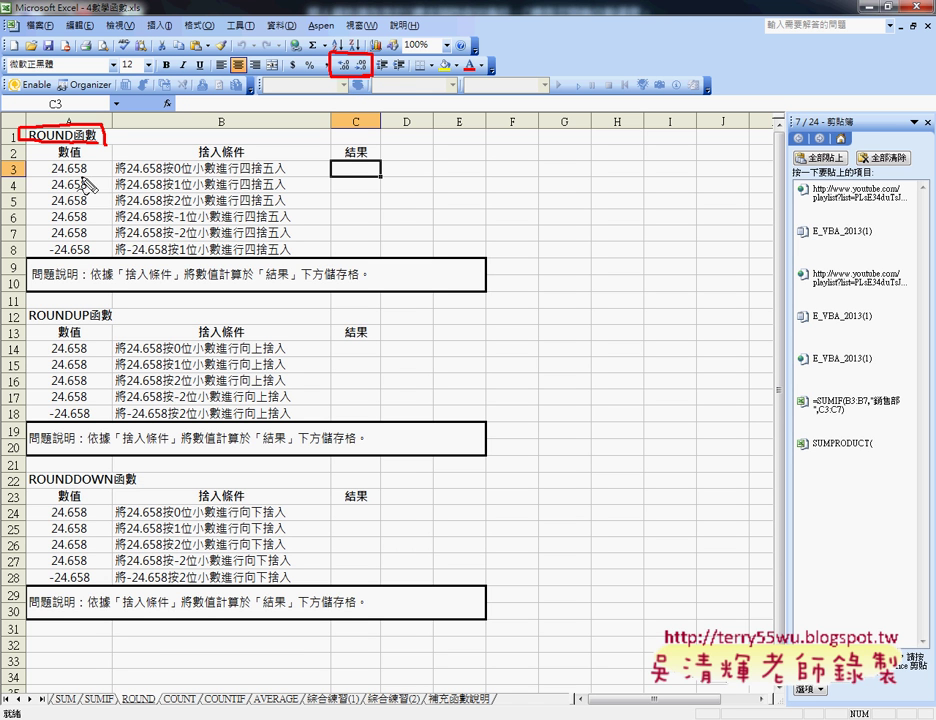
Step: In C3, choose the ROUND function from the 全部 (All) function category
left_click_drag(50, 178, 97, 178)
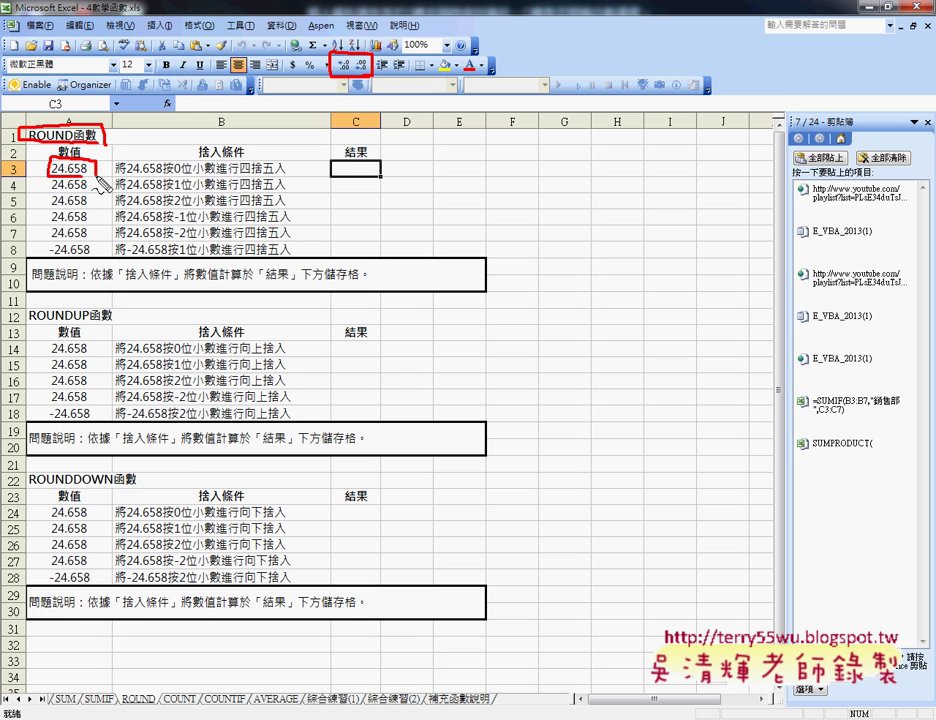
key("Escape")
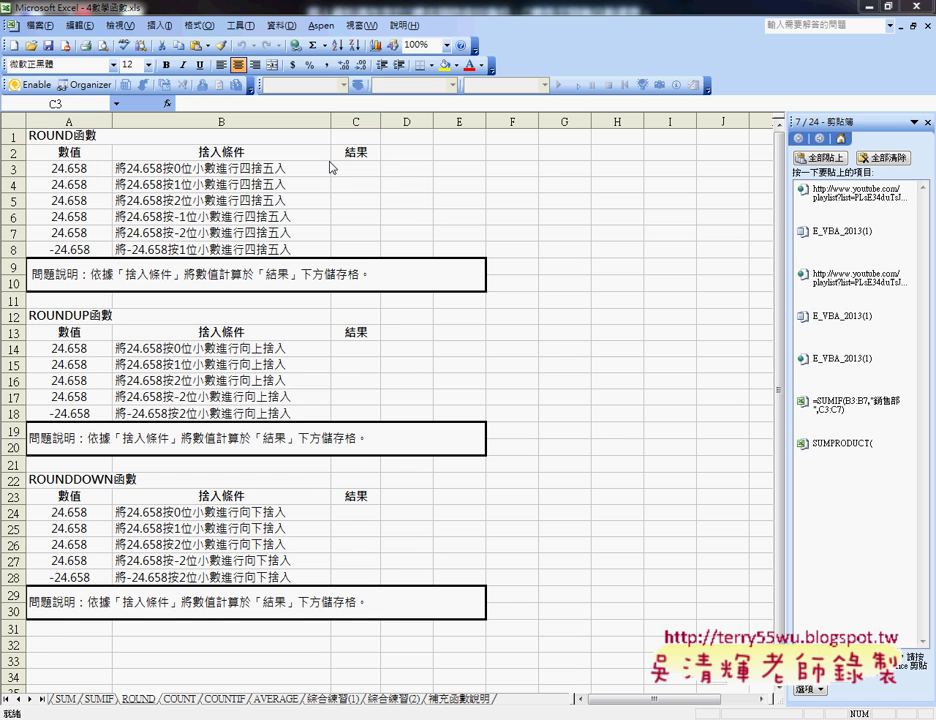
left_click(361, 166)
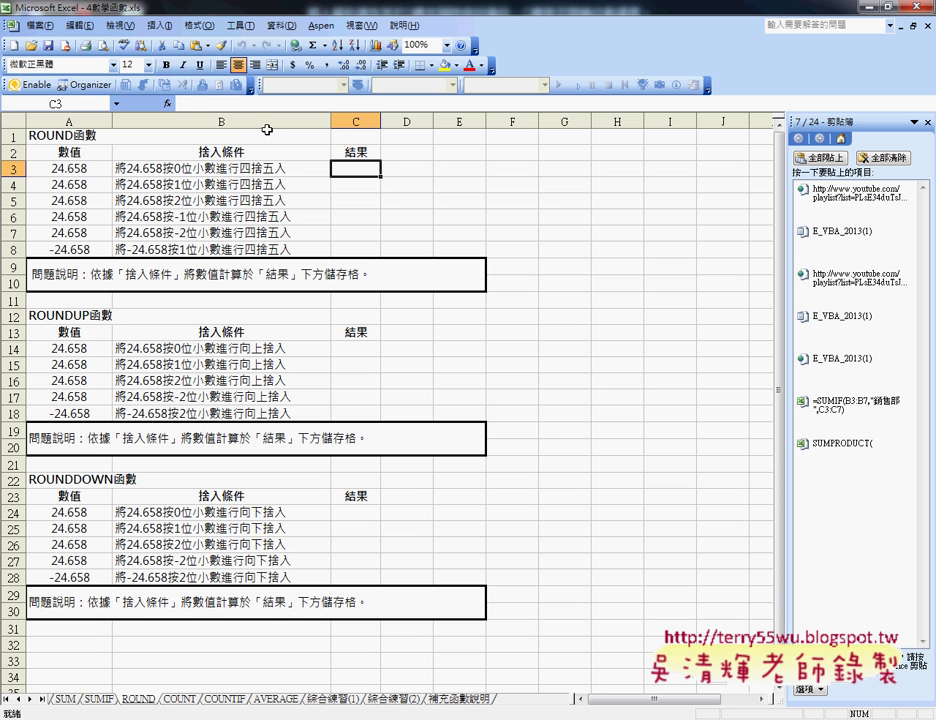
left_click(168, 103)
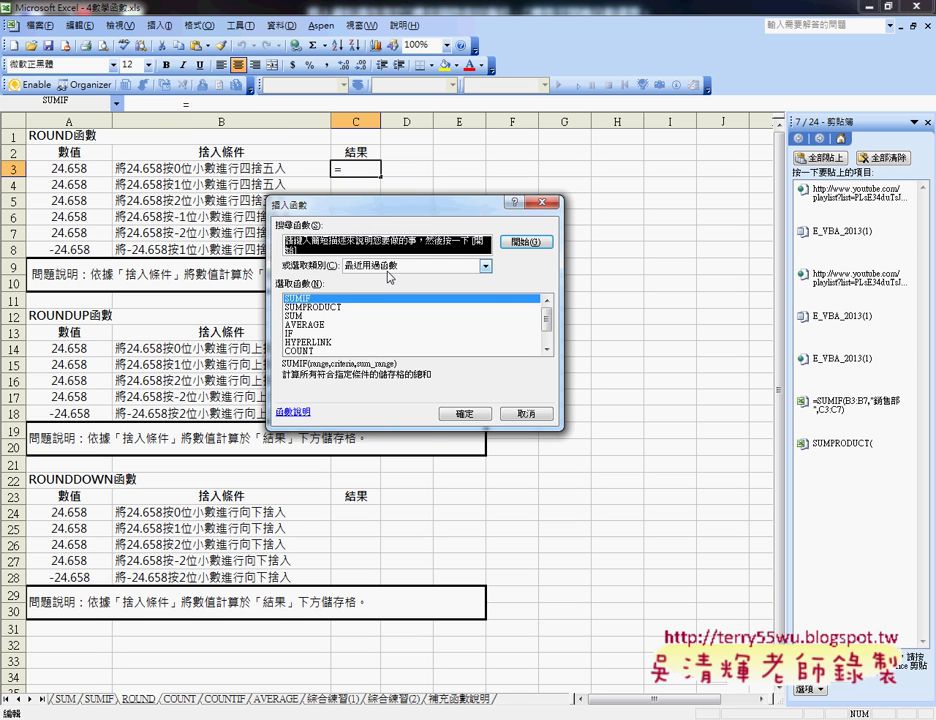
left_click(486, 266)
left_click(400, 293)
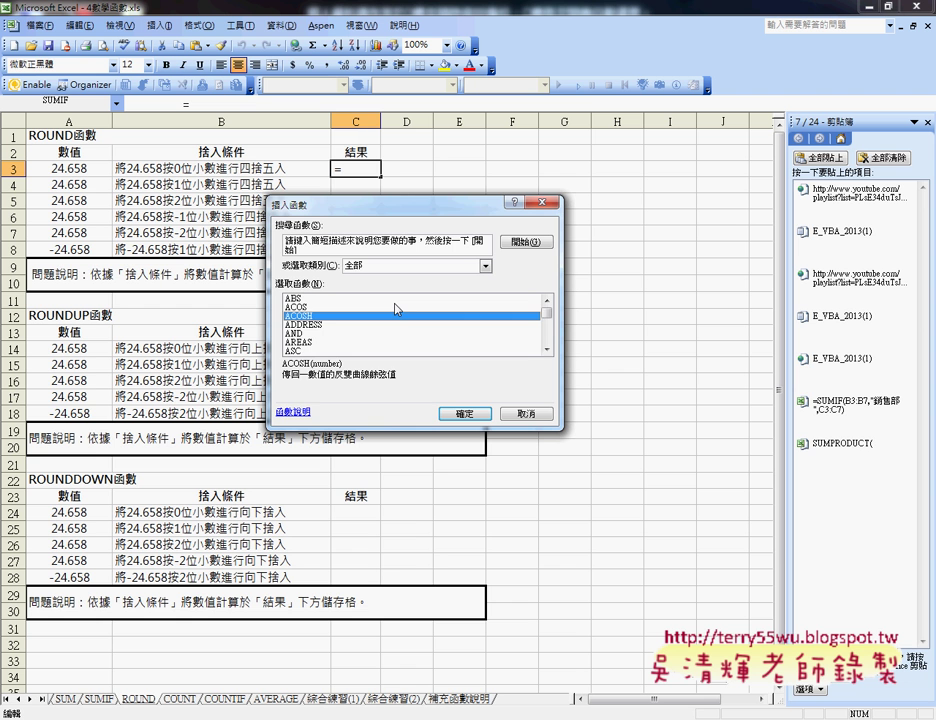
key("r")
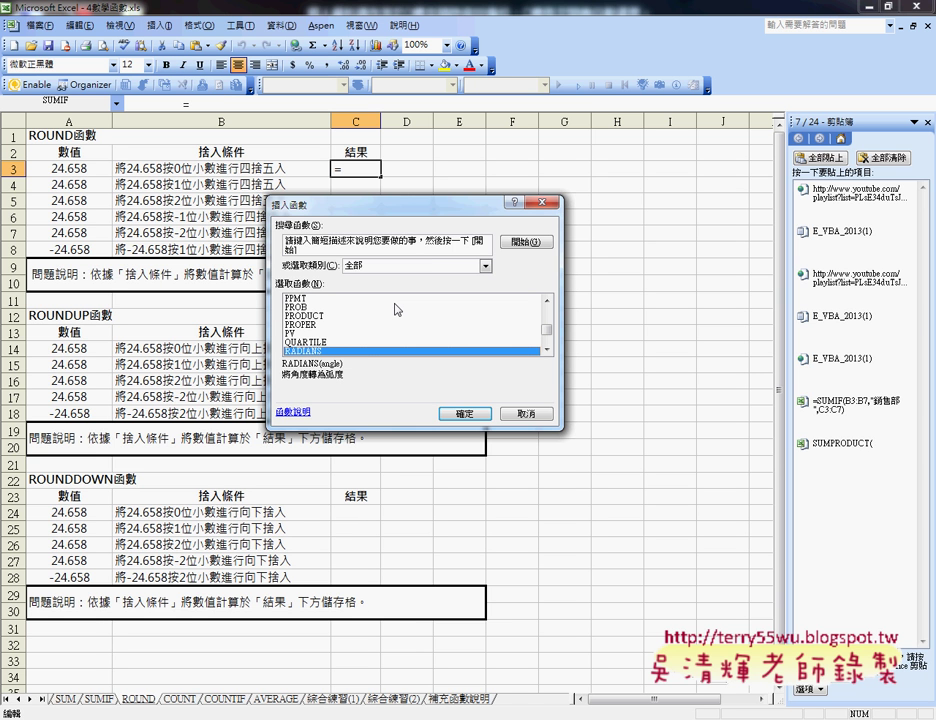
key("Down")
key("Down")
key("Down")
key("Down")
key("Down")
key("Down")
key("Down")
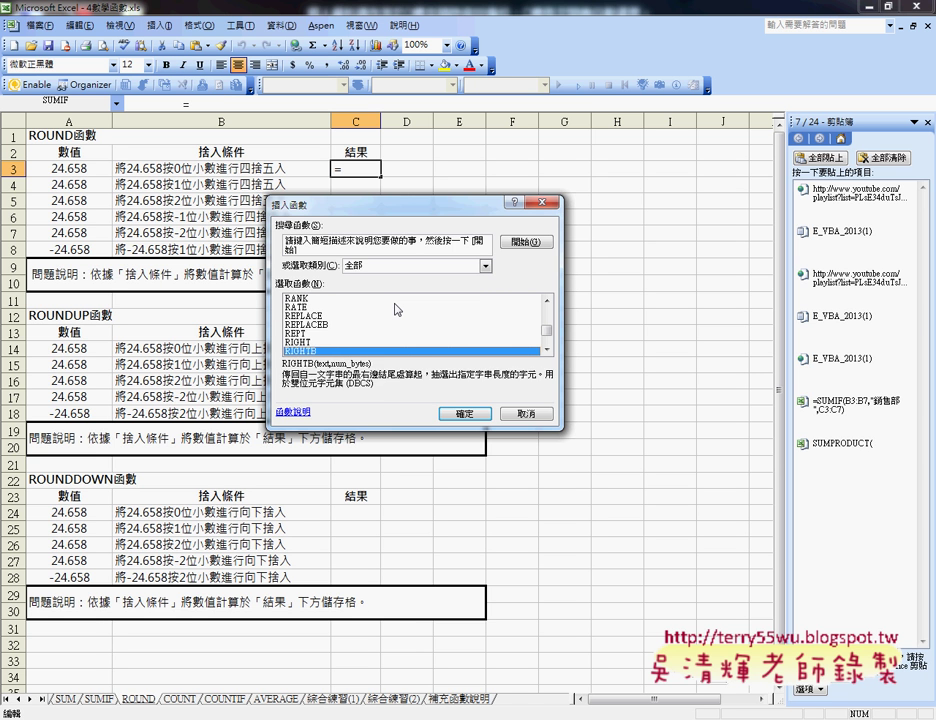
key("Down")
key("Down")
key("Down")
key("Up")
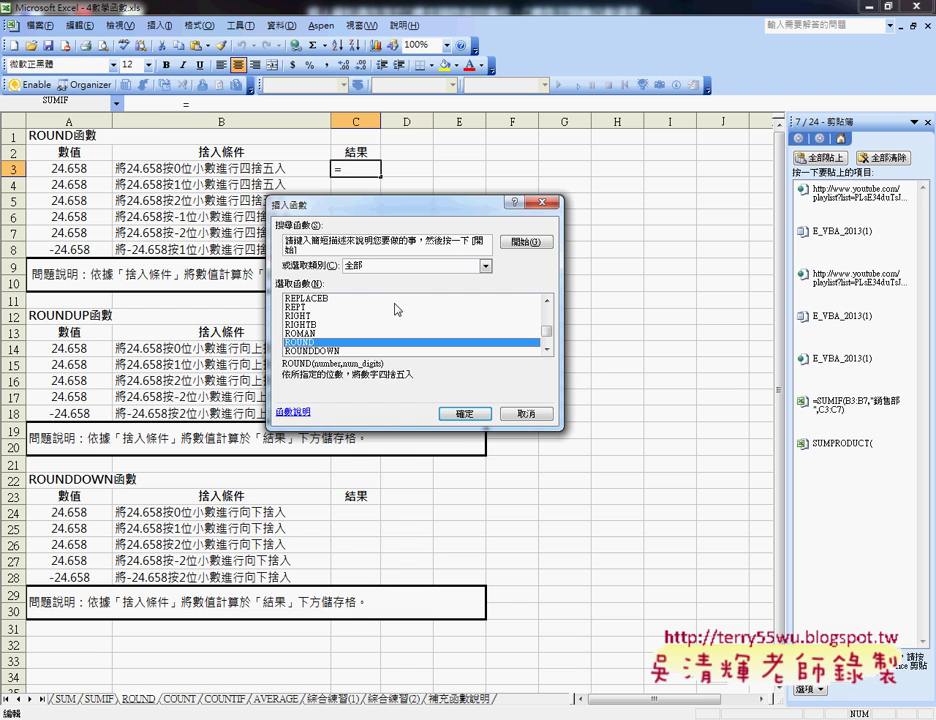
left_click(466, 413)
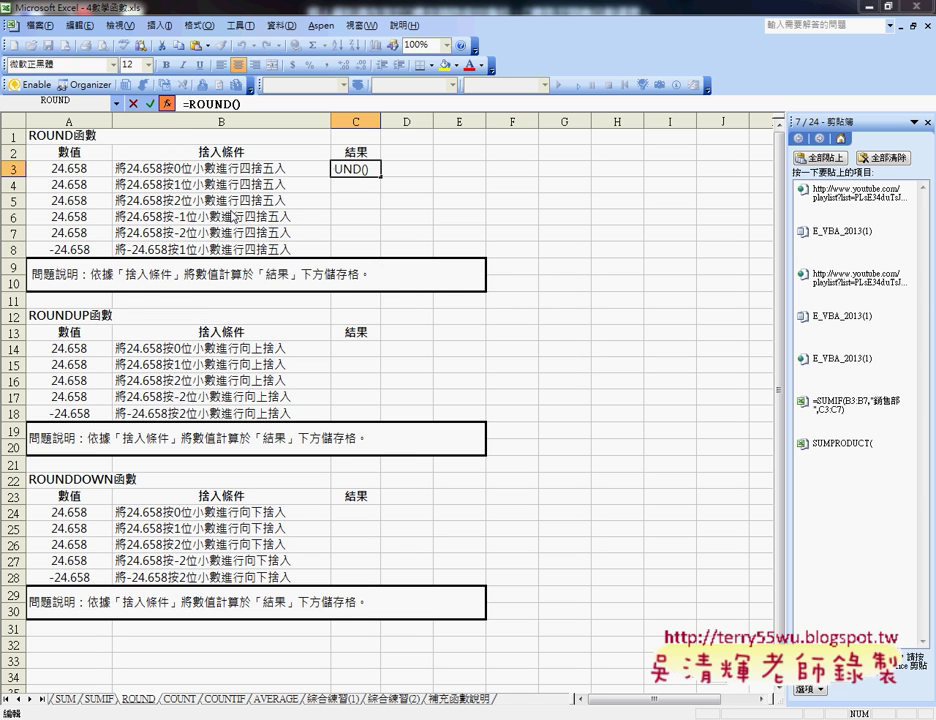
Step: Set ROUND's Number to A3 and Num_digits to 0, giving 25 in C3
left_click_drag(213, 201, 378, 299)
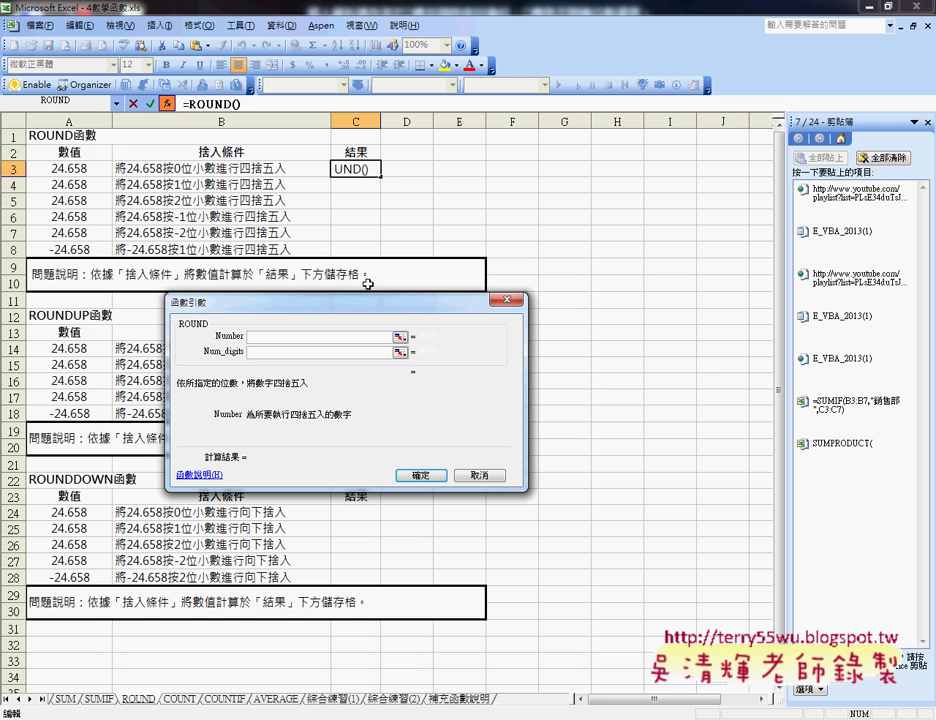
left_click(98, 168)
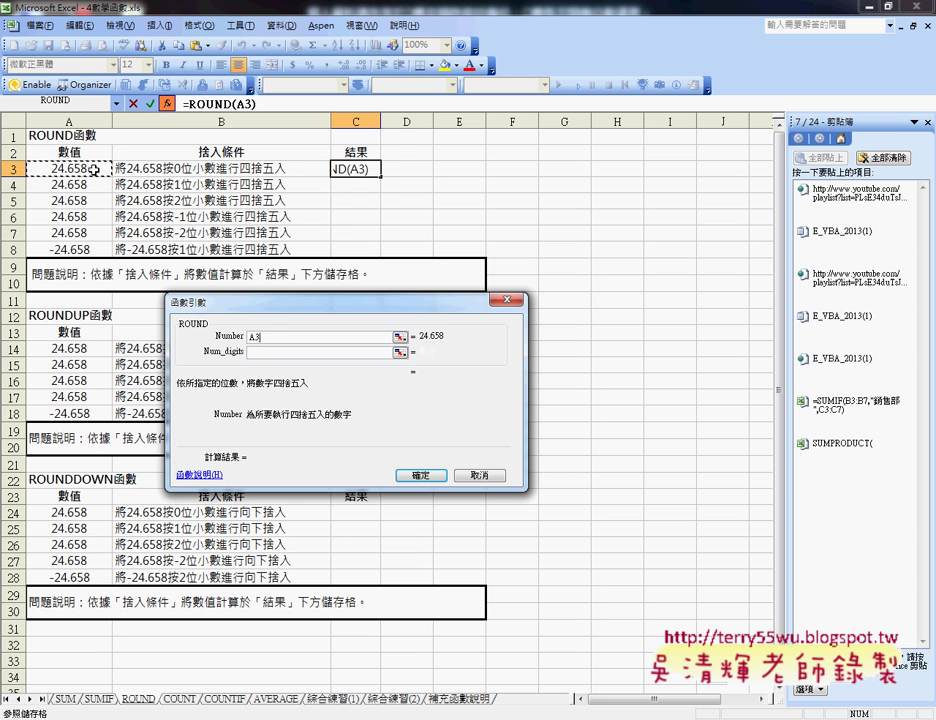
left_click(268, 353)
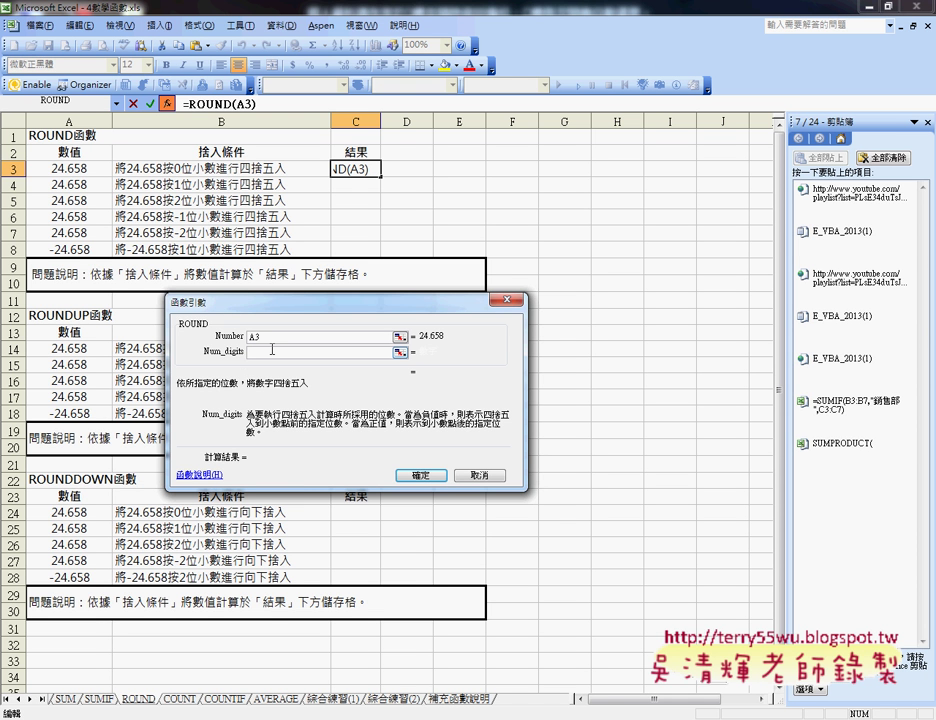
type("0")
left_click(423, 481)
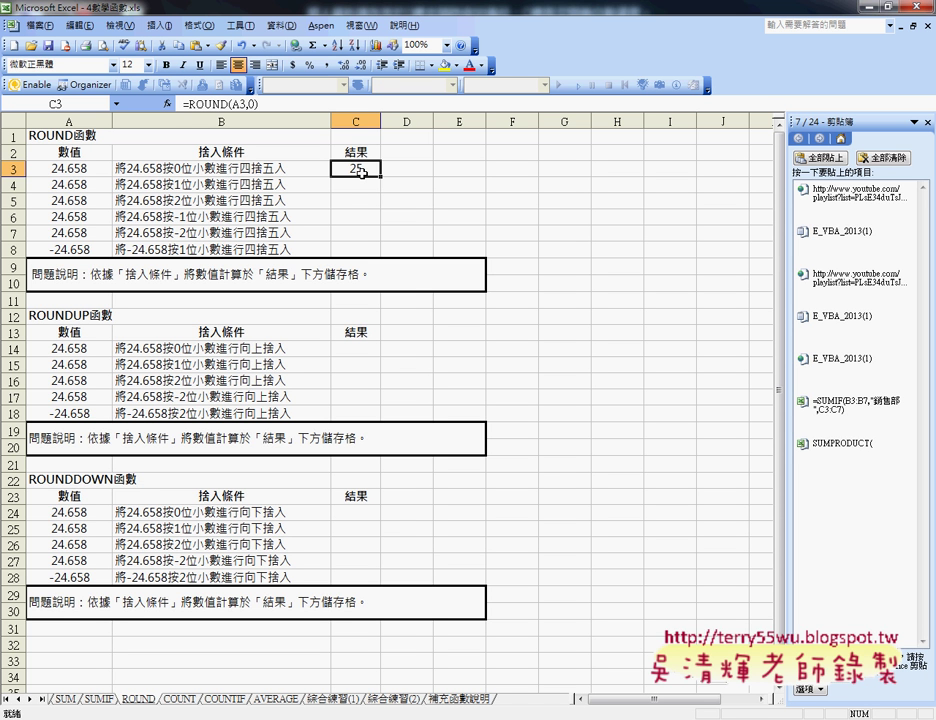
Step: Show C3 as 25.000 and enter =A3 in helper cell D3
left_click(343, 65)
left_click(343, 65)
left_click(343, 65)
left_click(415, 172)
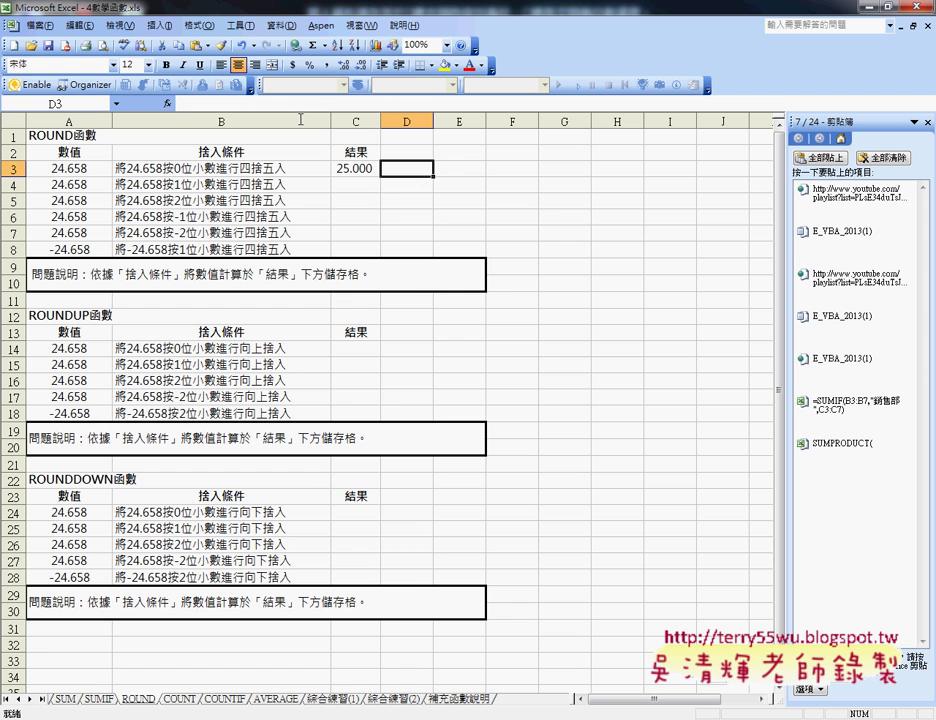
left_click(249, 100)
type("=")
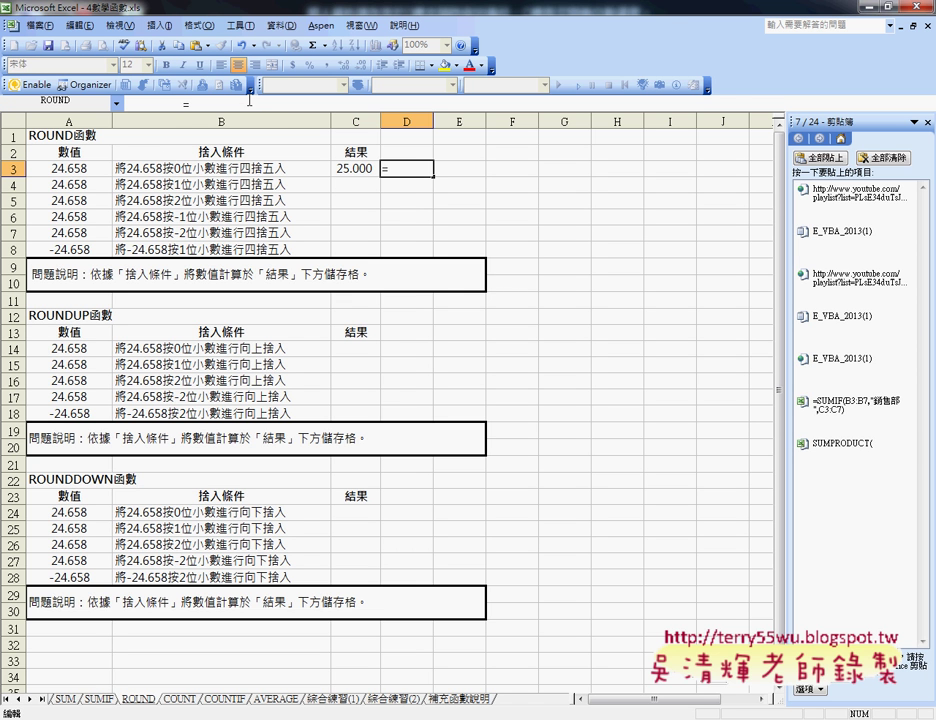
left_click(100, 168)
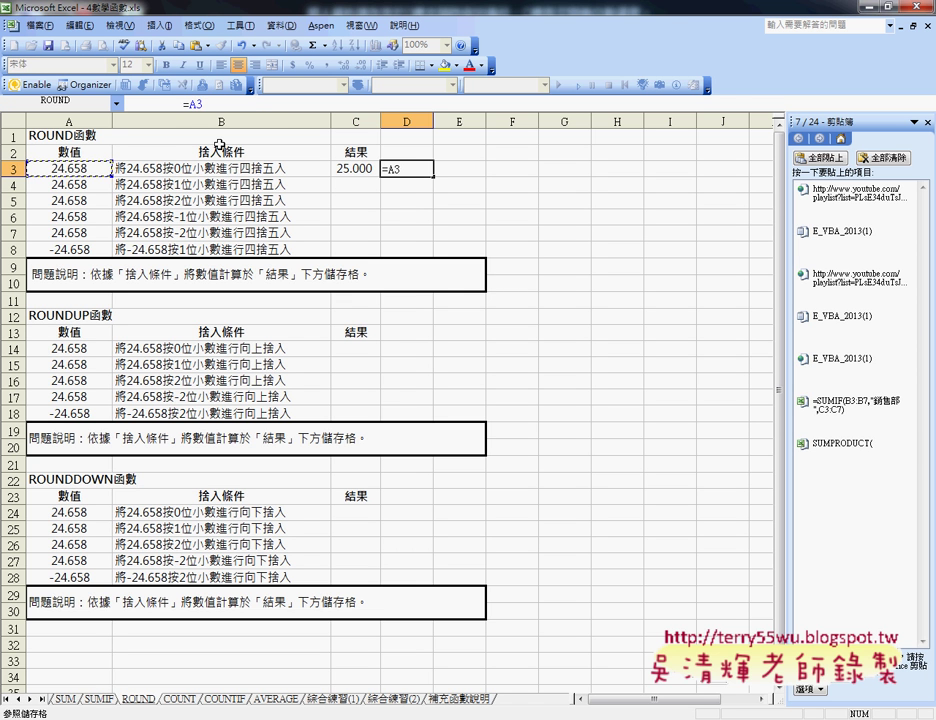
left_click(146, 103)
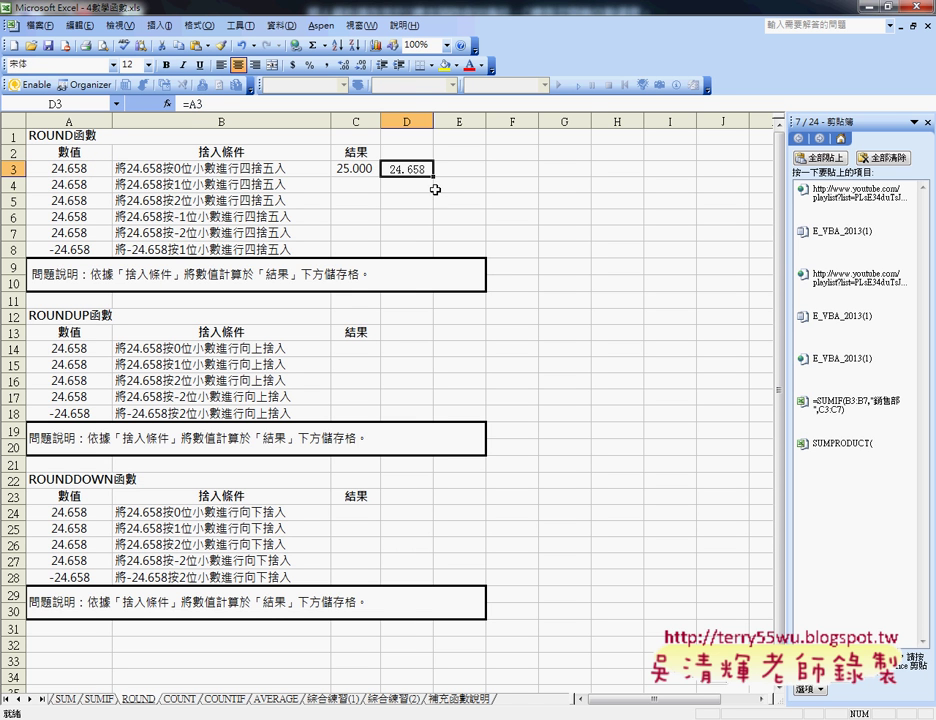
Step: Adjust D3's decimal display until it shows 24.658, then reselect C3
left_click(361, 65)
left_click(361, 65)
left_click(361, 65)
left_click(343, 66)
left_click(341, 66)
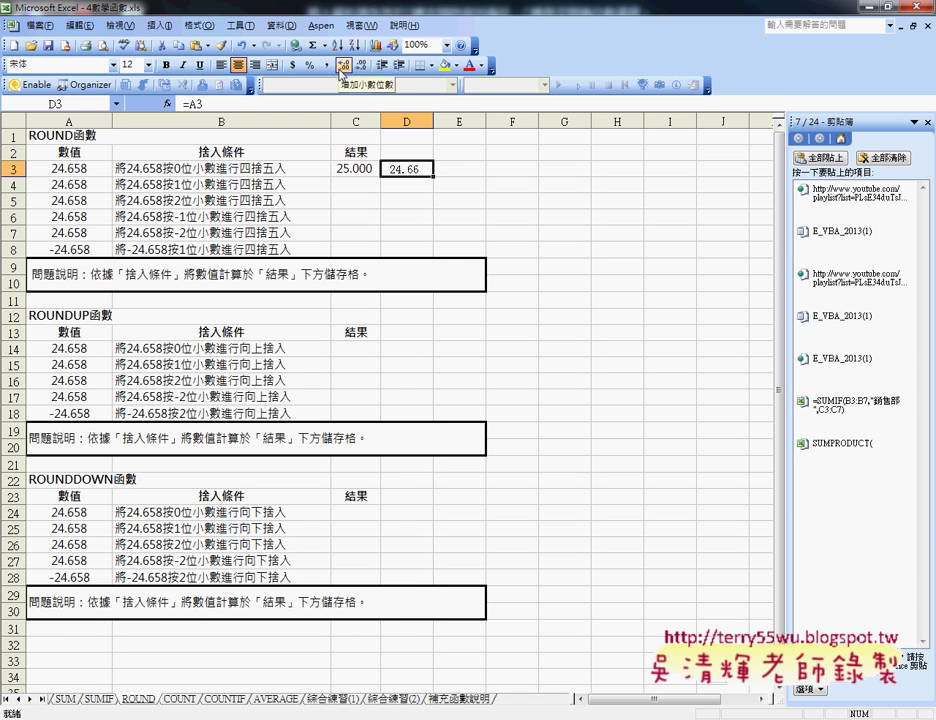
left_click(341, 66)
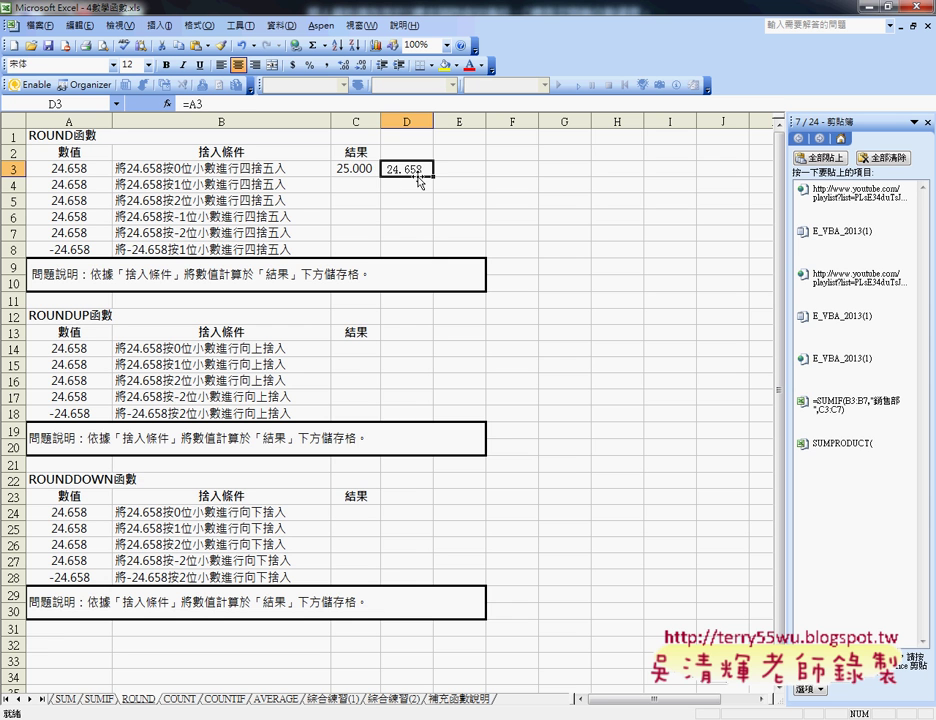
left_click(359, 168)
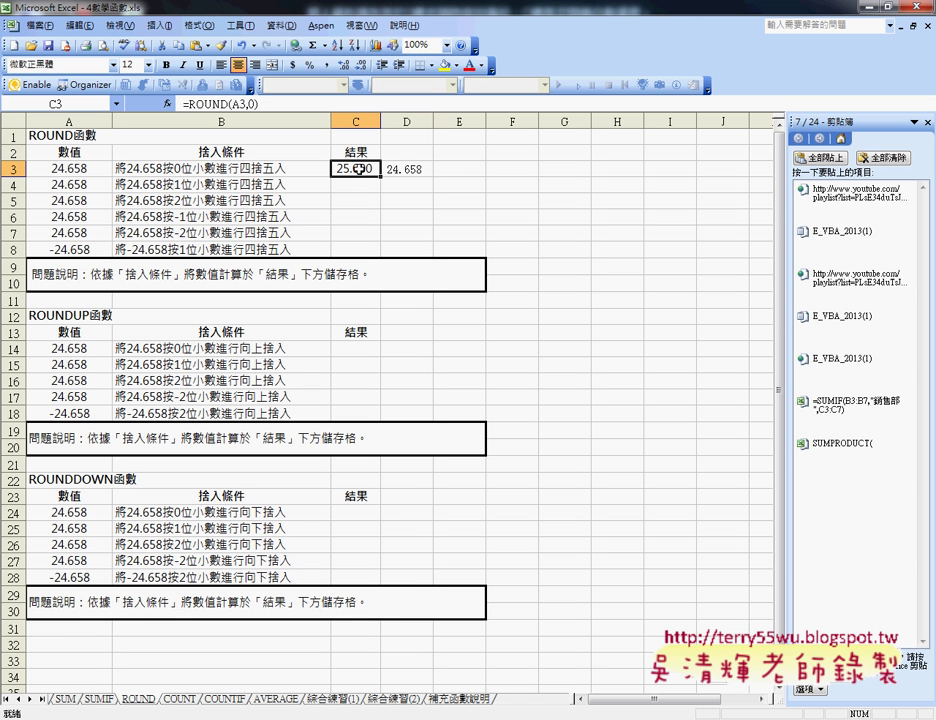
Step: Fill C3's ROUND formula down to C8, then make C4 =ROUND(A4,1) showing 24.7
left_click_drag(380, 177, 378, 256)
left_click(360, 186)
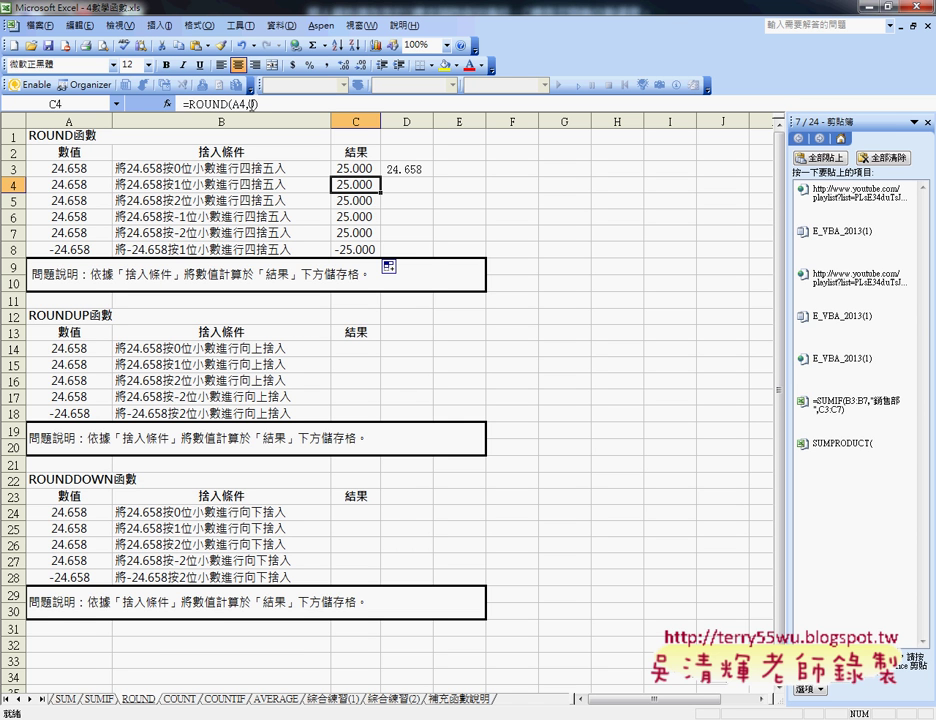
left_click(251, 104)
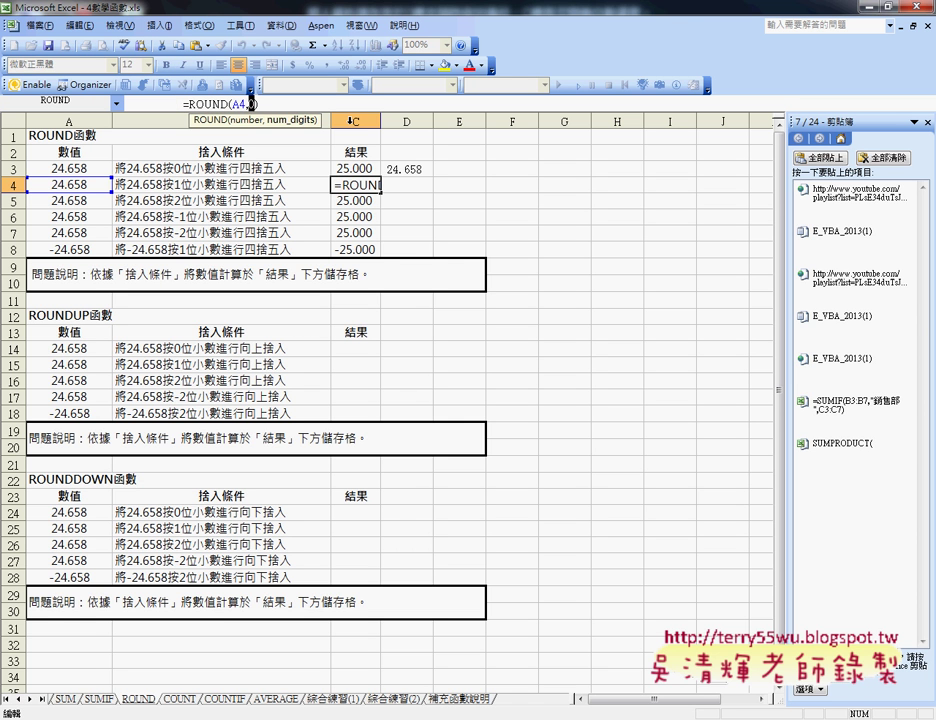
type("1)")
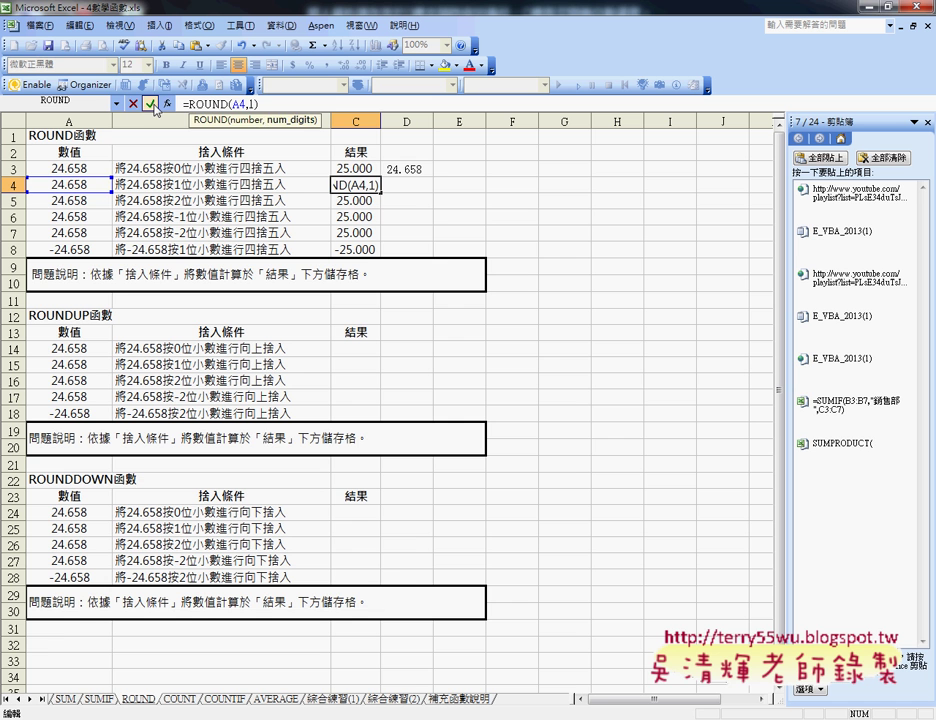
left_click(151, 104)
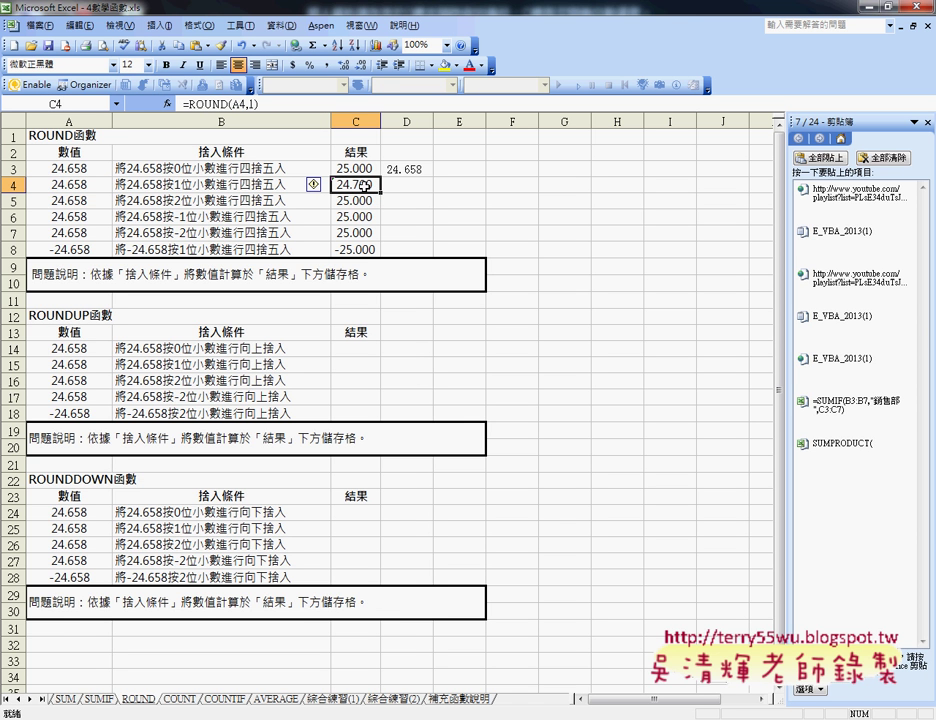
left_click(362, 66)
left_click(362, 66)
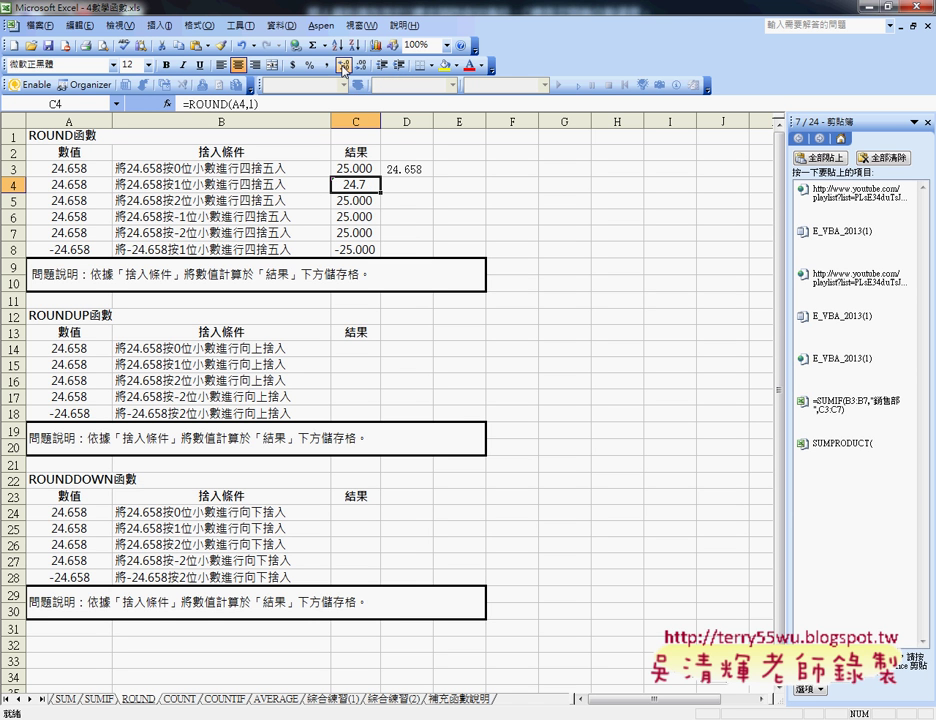
left_click(343, 66)
left_click(343, 66)
left_click(362, 66)
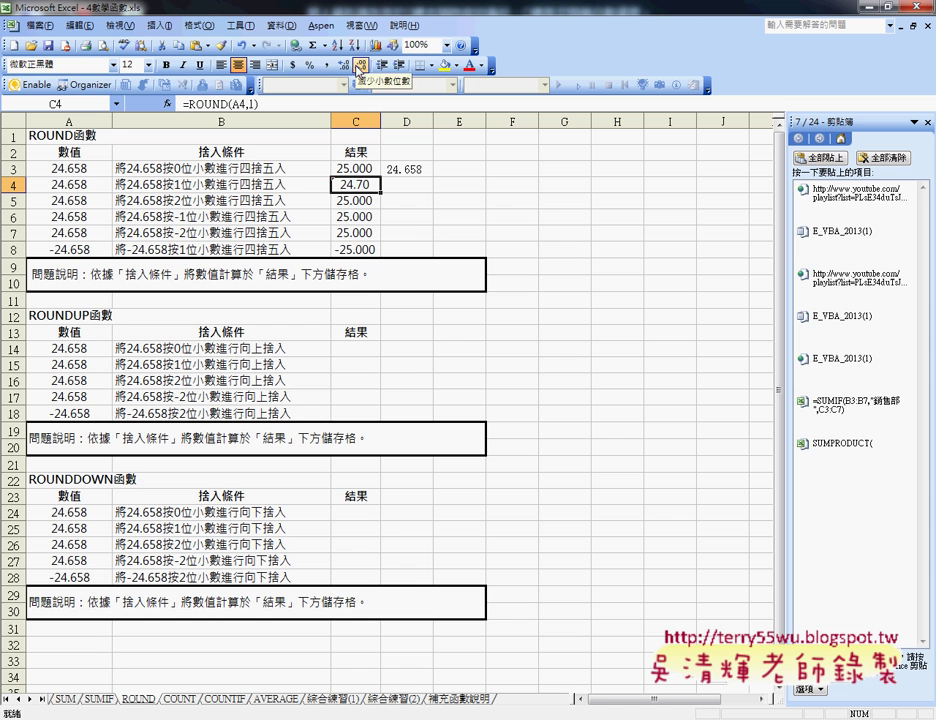
left_click(362, 66)
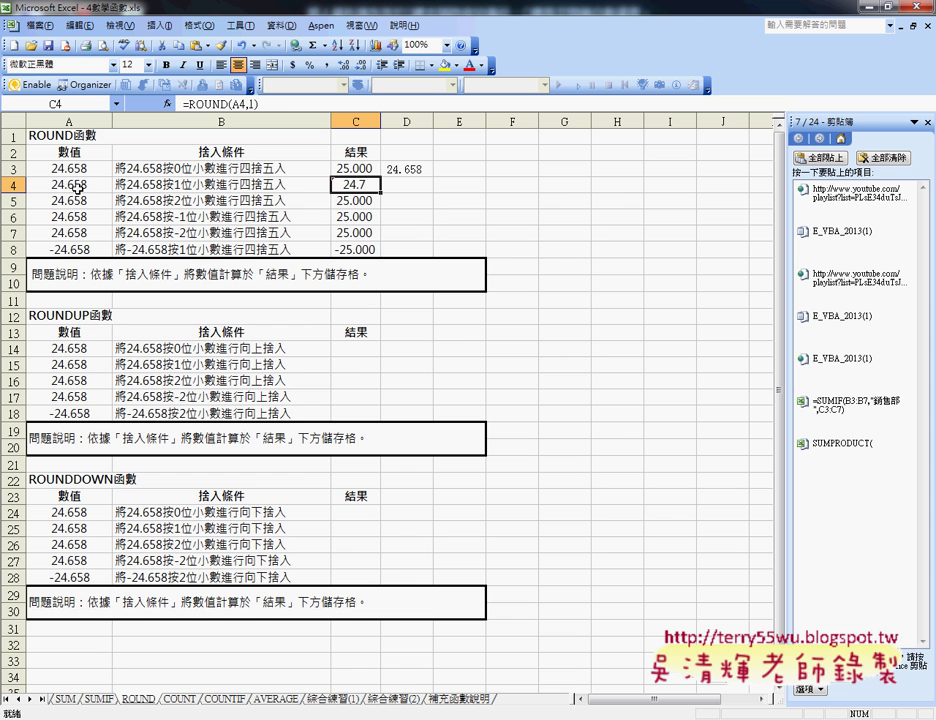
Step: Change C5 to =ROUND(A5,2) and trim its display to 24.66
left_click(362, 201)
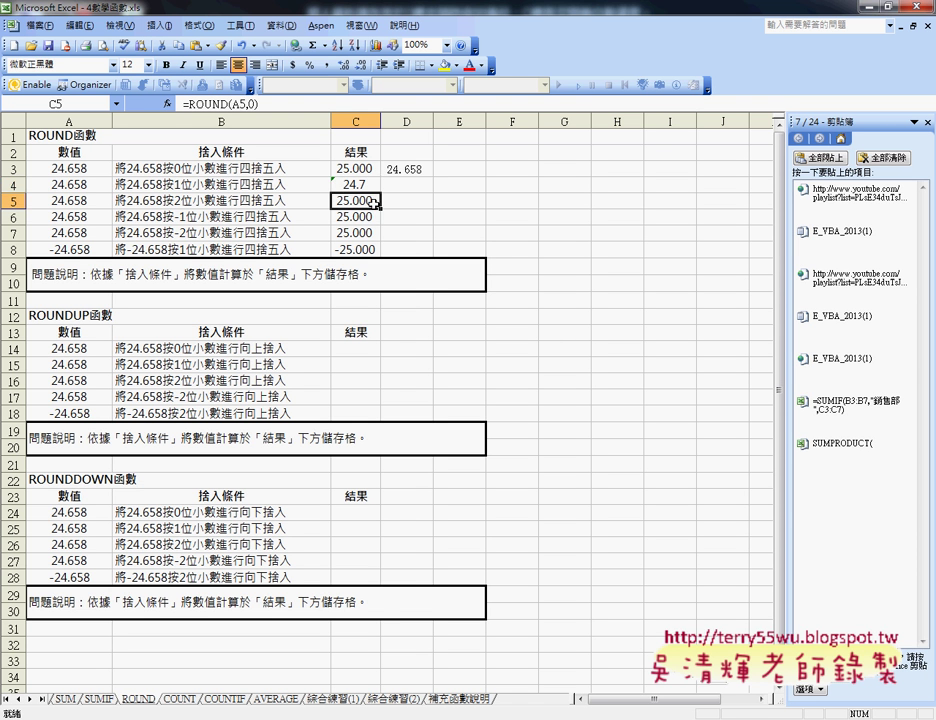
left_click(251, 104)
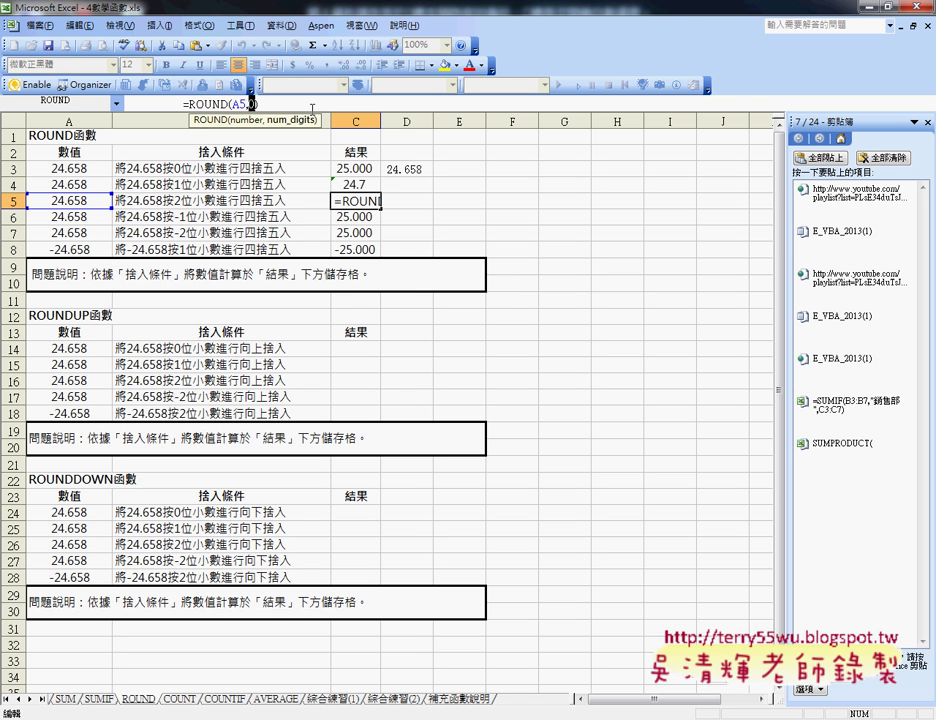
type("2")
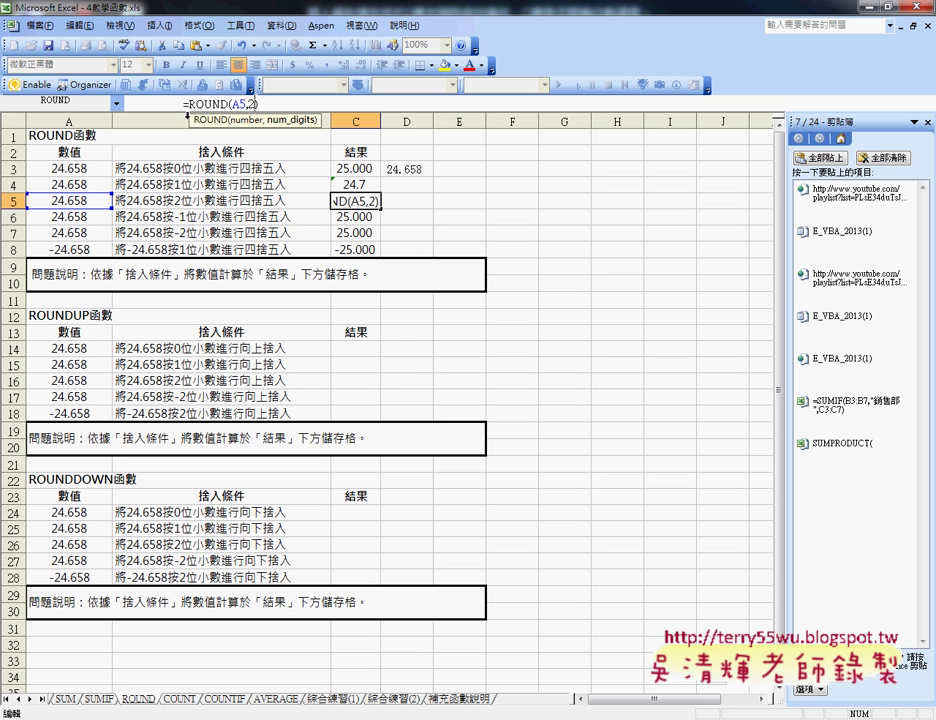
left_click(151, 104)
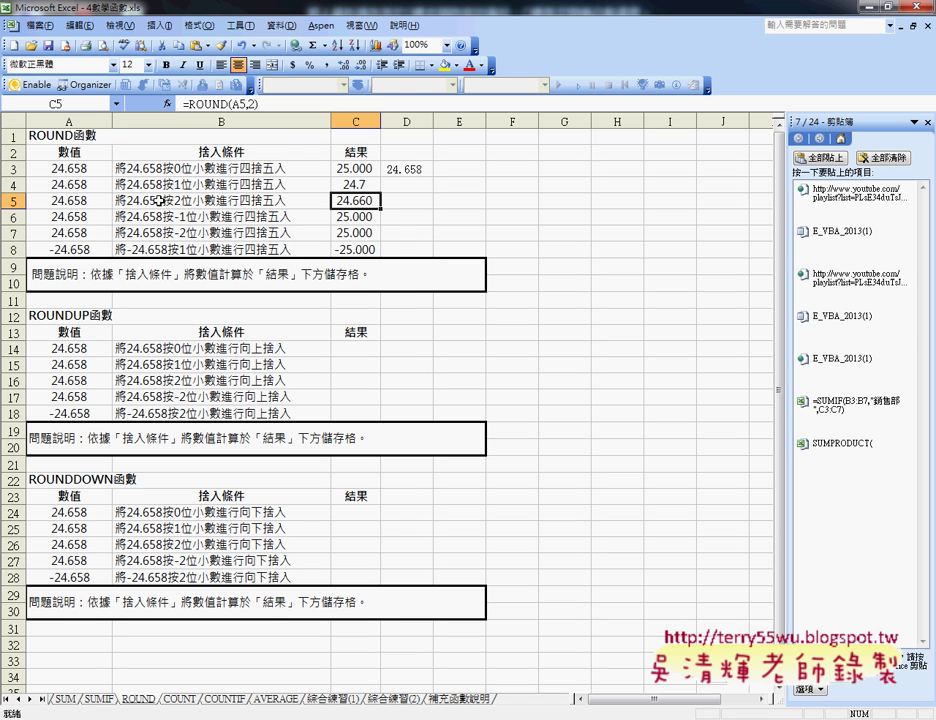
left_click(362, 66)
left_click(369, 218)
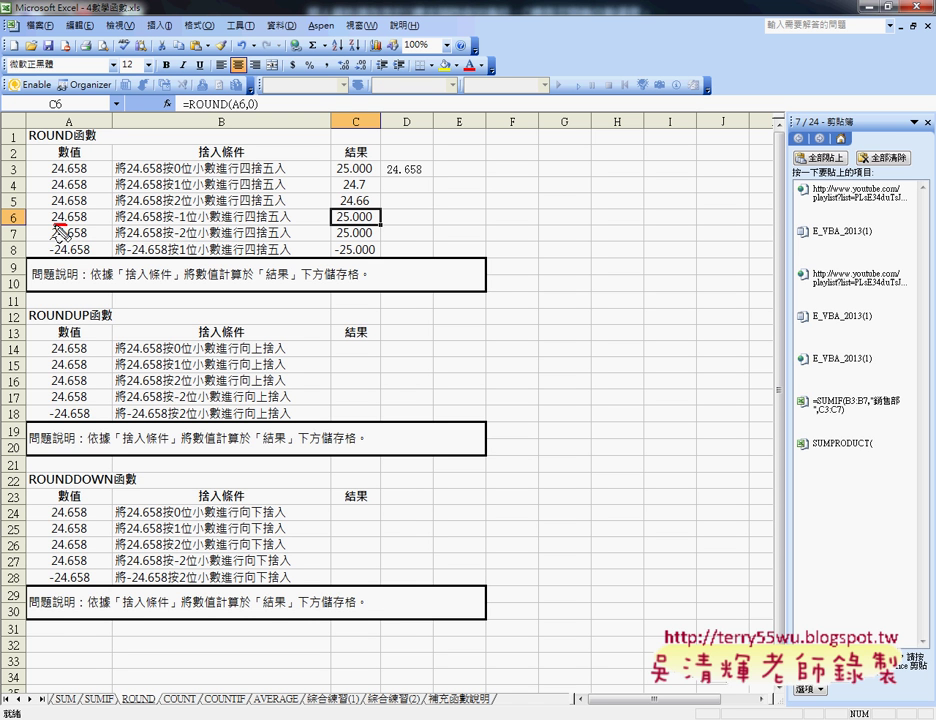
Step: Change C6 to =ROUND(A6,-1) so it displays 20 without decimals
left_click_drag(67, 225, 54, 226)
left_click_drag(52, 225, 70, 226)
left_click(251, 104)
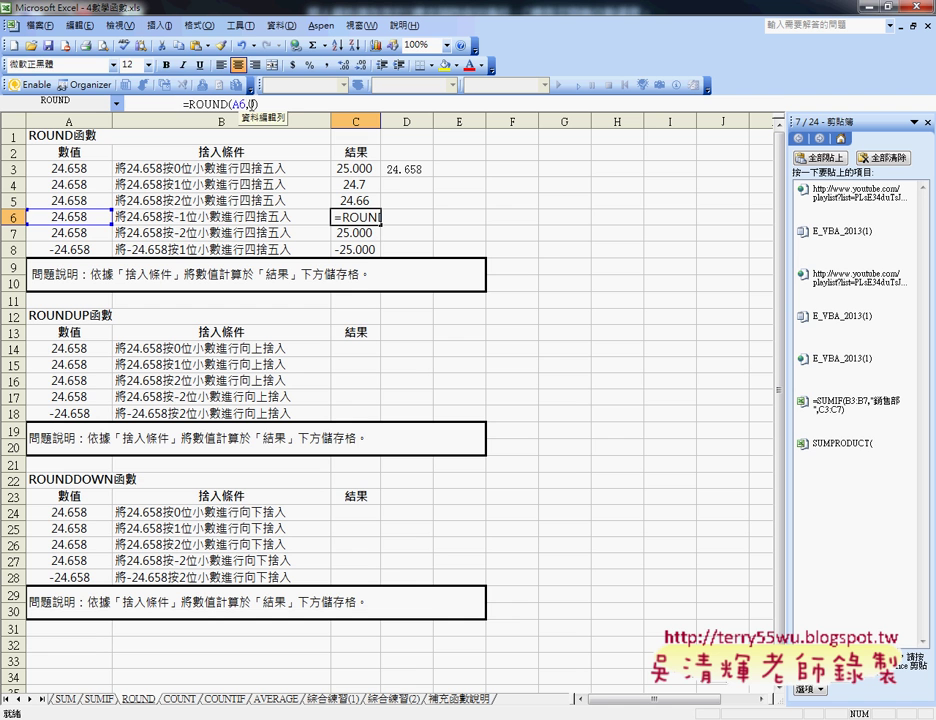
type("-1")
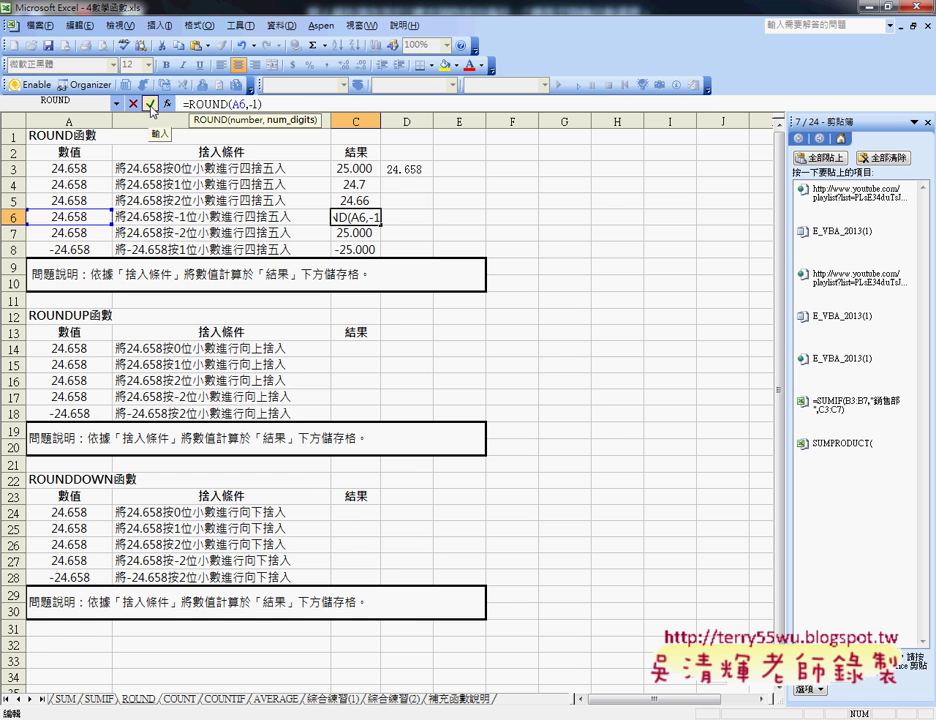
left_click(150, 104)
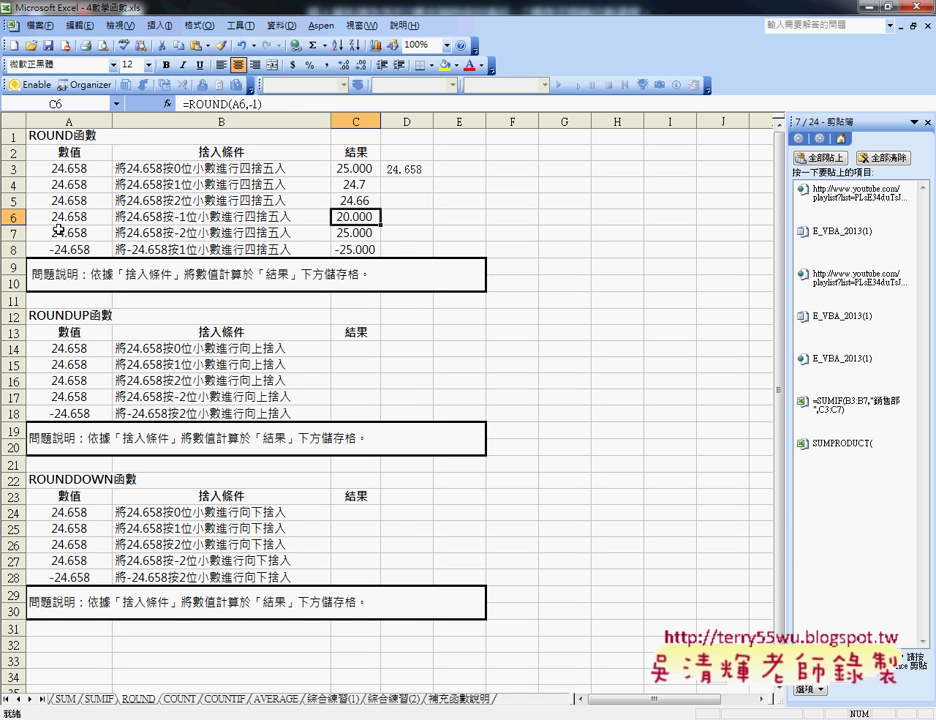
left_click(362, 65)
left_click(362, 65)
left_click(362, 65)
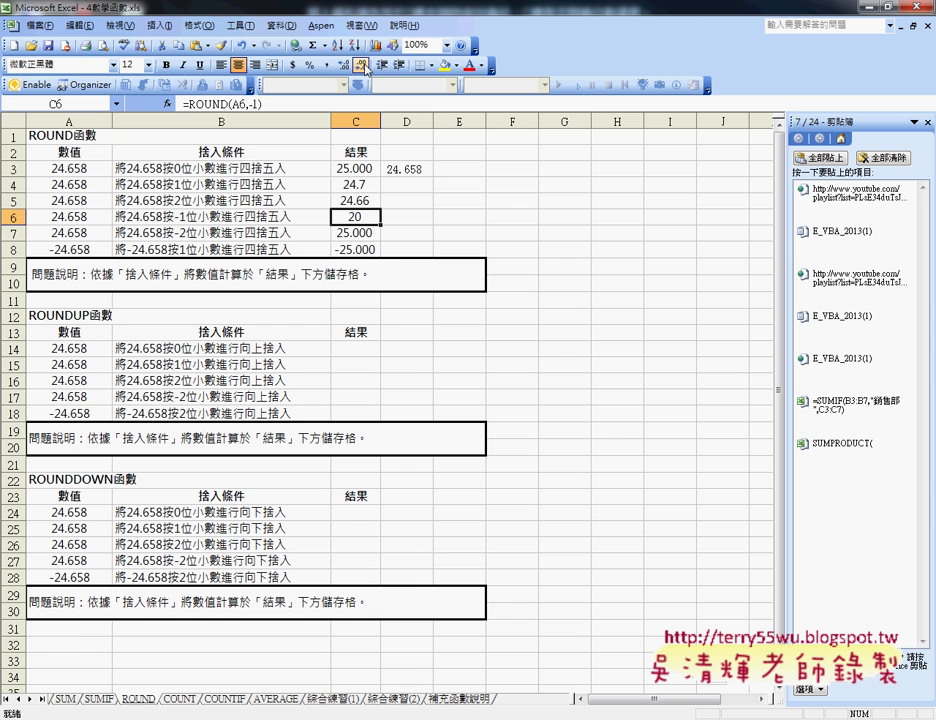
Step: Change C7 to =ROUND(A7,-2) so it displays 0
left_click(359, 235)
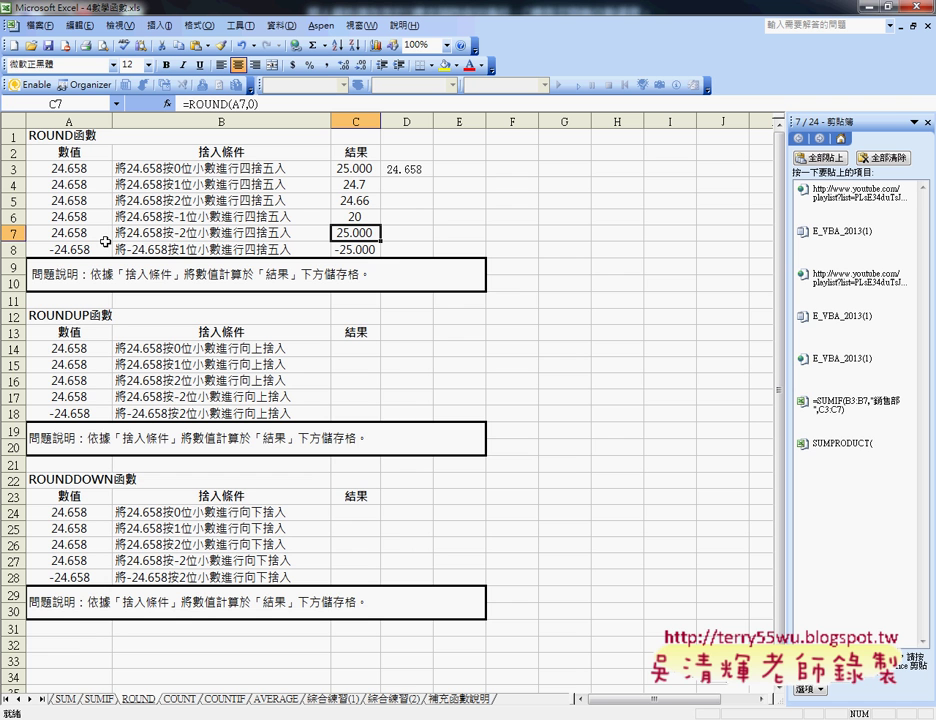
left_click(250, 105)
key("BackSpace")
type("-2")
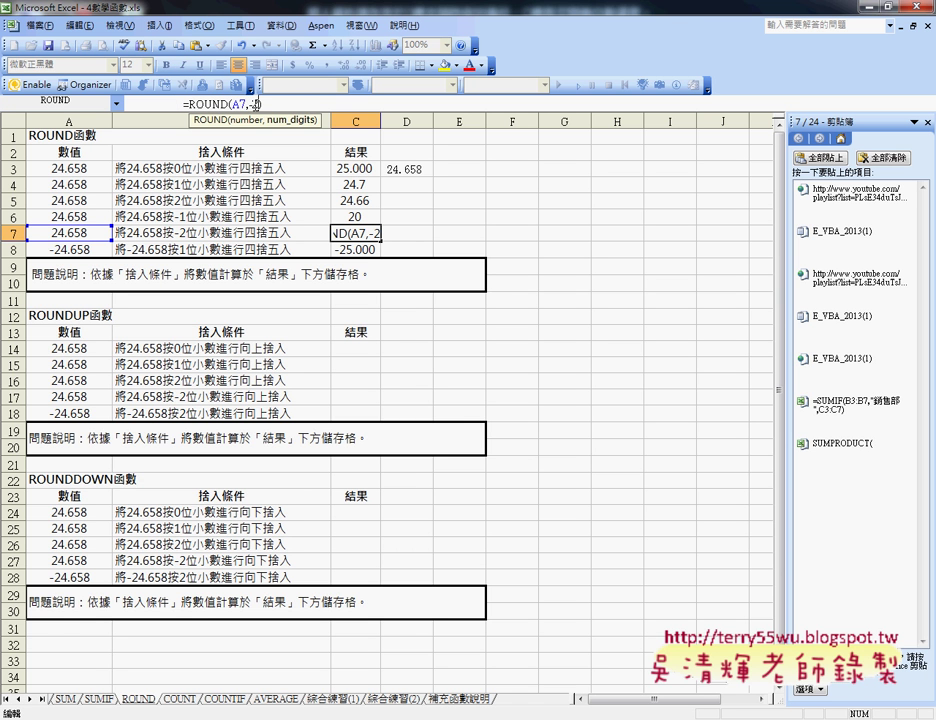
key("ctrl+Return")
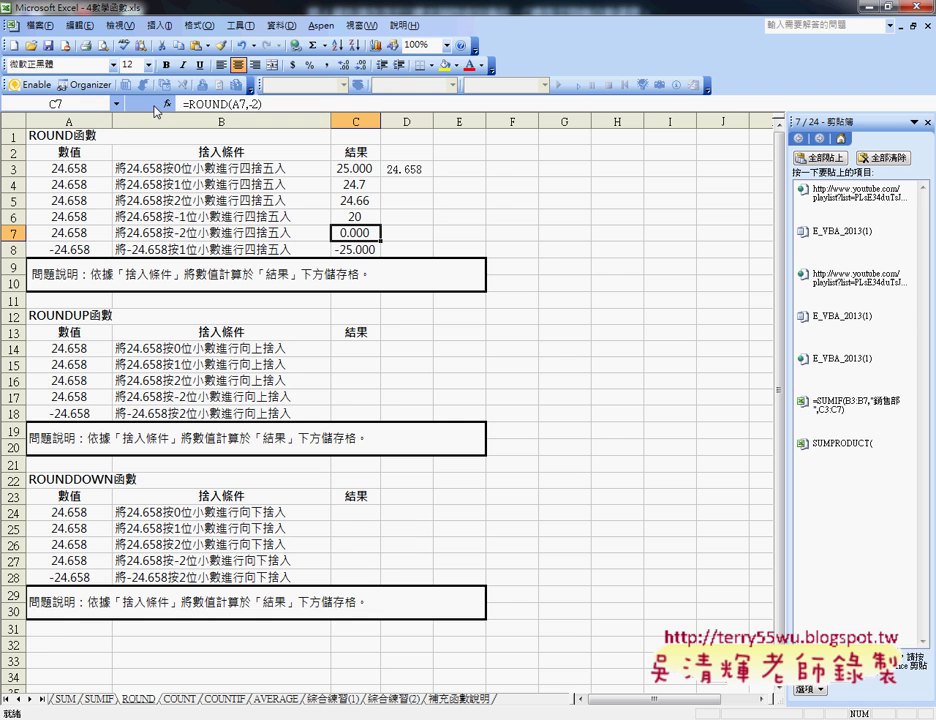
left_click(360, 64)
left_click(360, 64)
Step: Make C8 =ROUND(A8,1) showing -24.7, then delete the helper value in D3
left_click(355, 249)
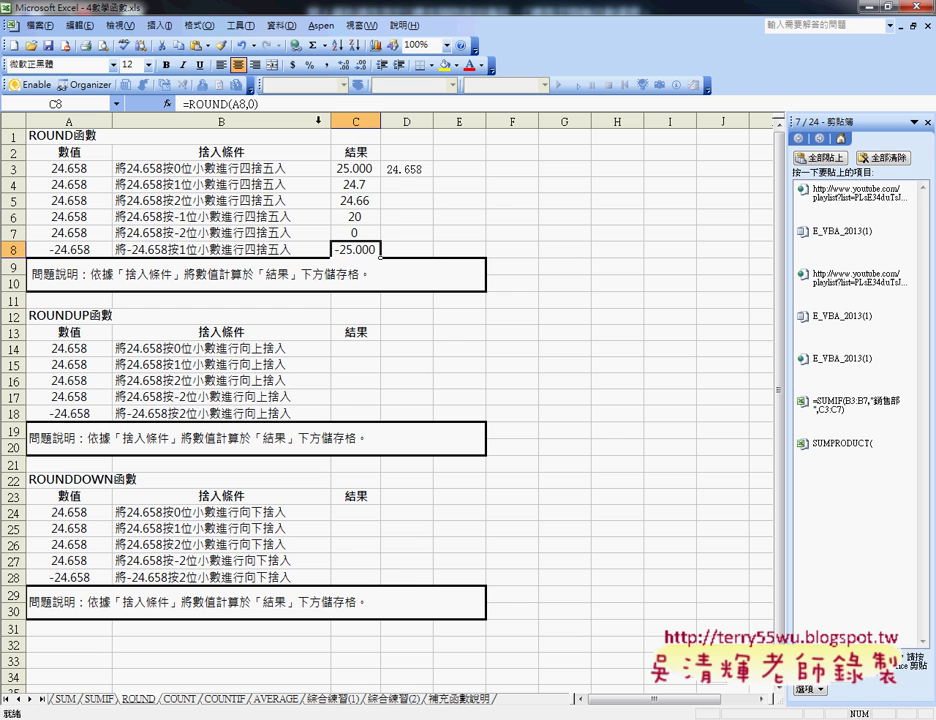
left_click(252, 104)
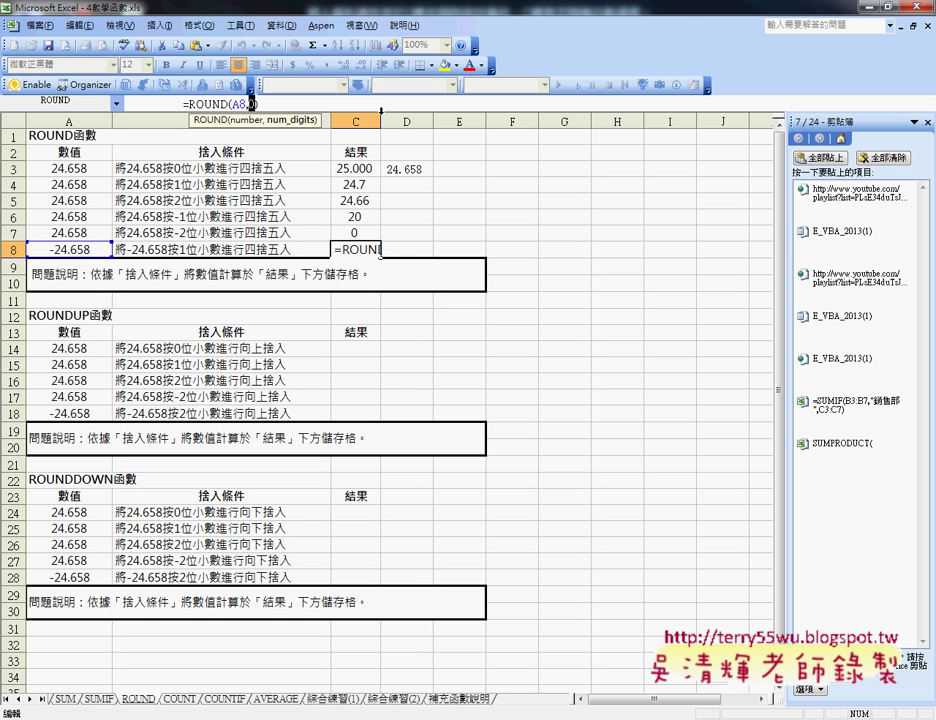
type("1")
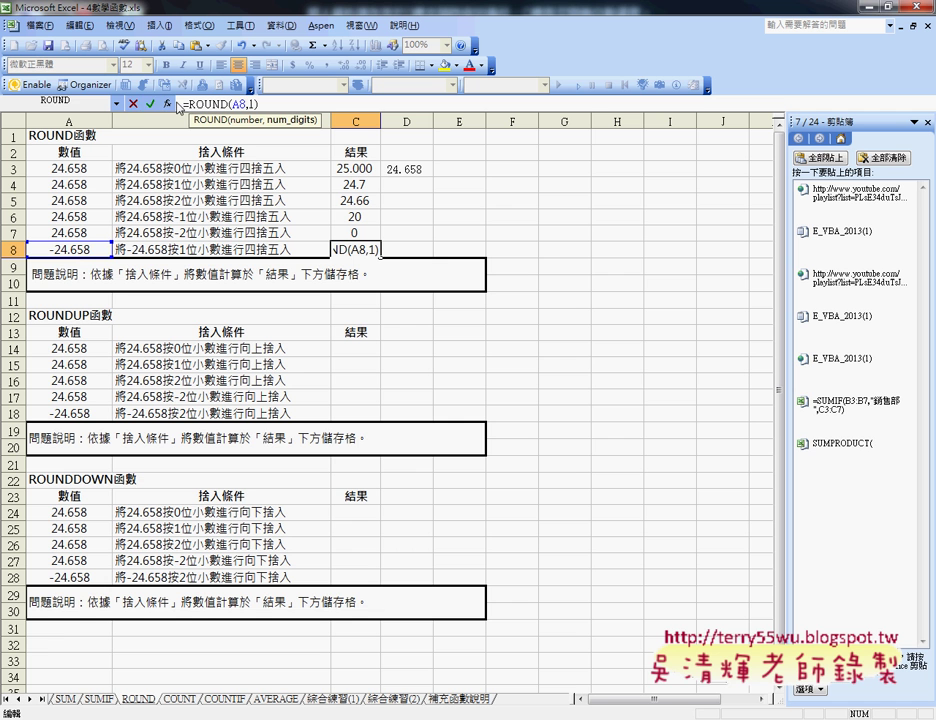
left_click(150, 103)
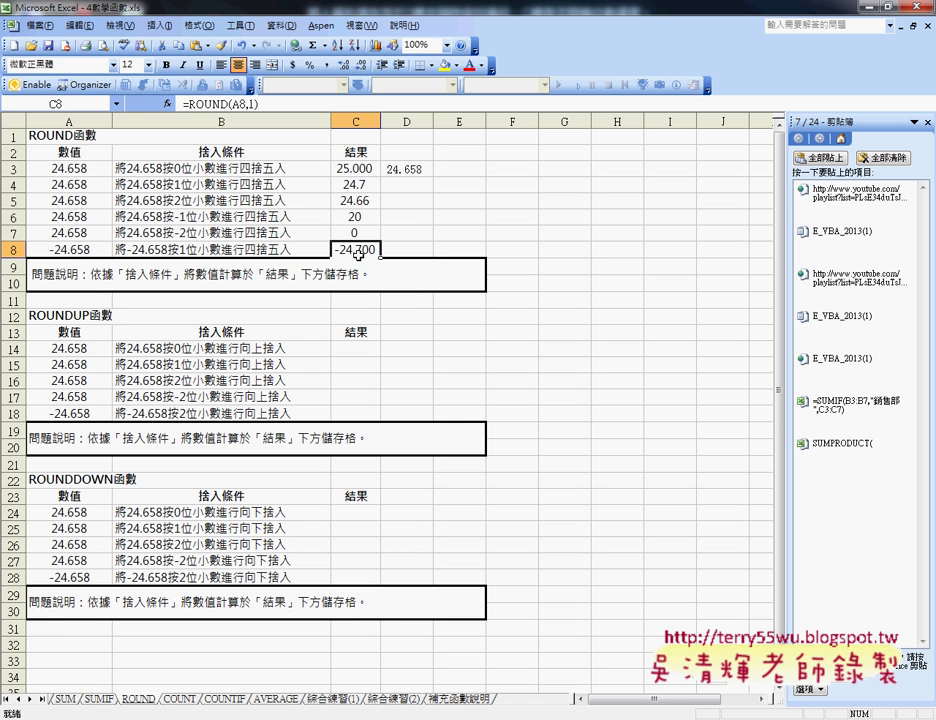
left_click(360, 64)
left_click(360, 64)
left_click(422, 168)
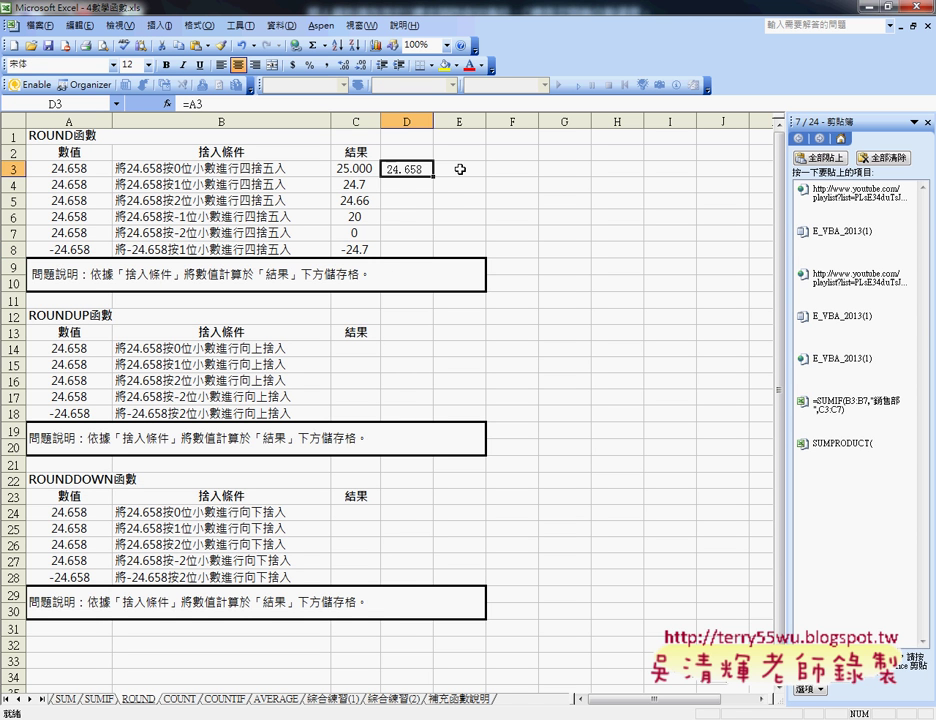
key("Delete")
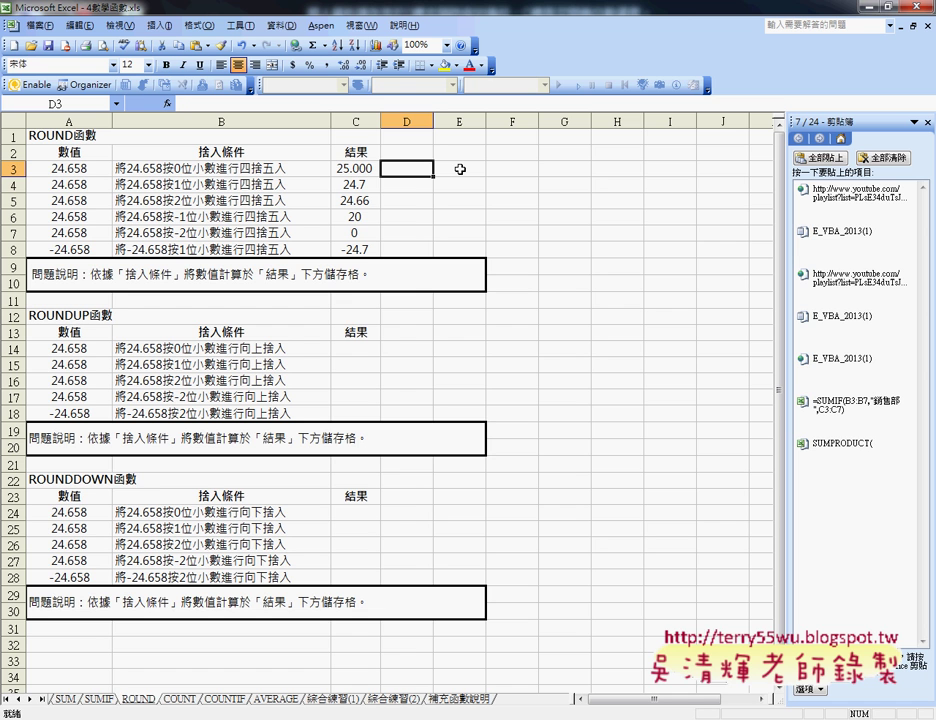